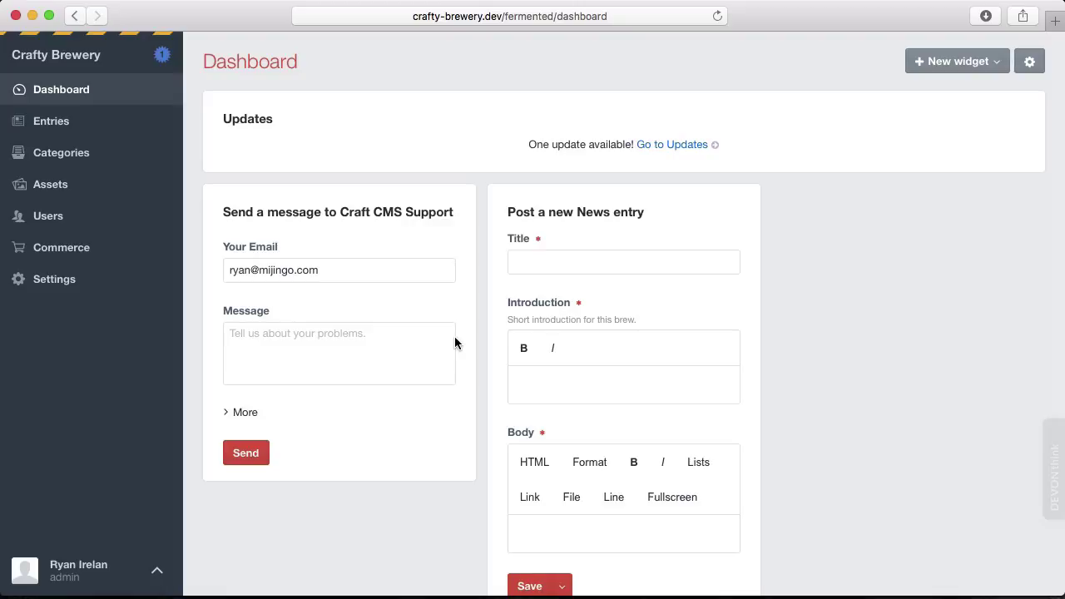
Open the Server Info requirement report and view the PHP Version note: PHP 5.3.0 or higher.
scroll(454, 343, down, 3)
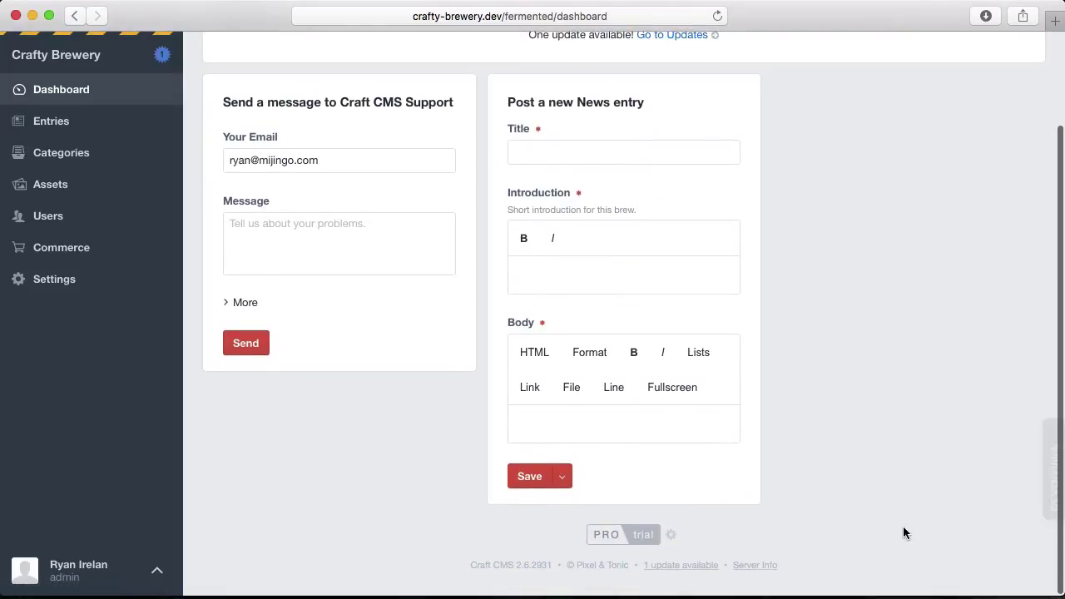
click(747, 567)
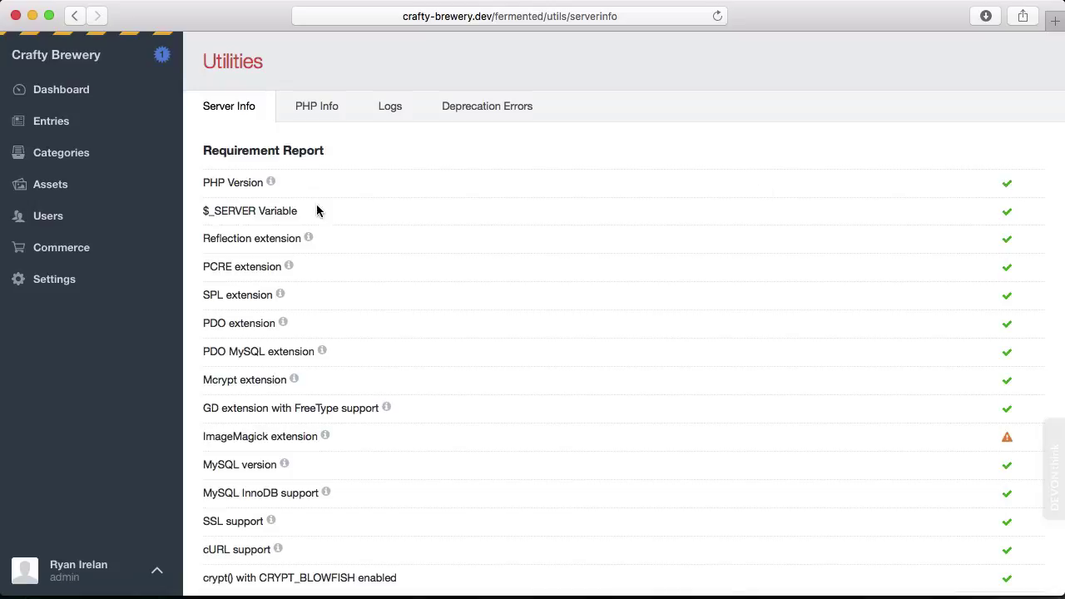
click(271, 182)
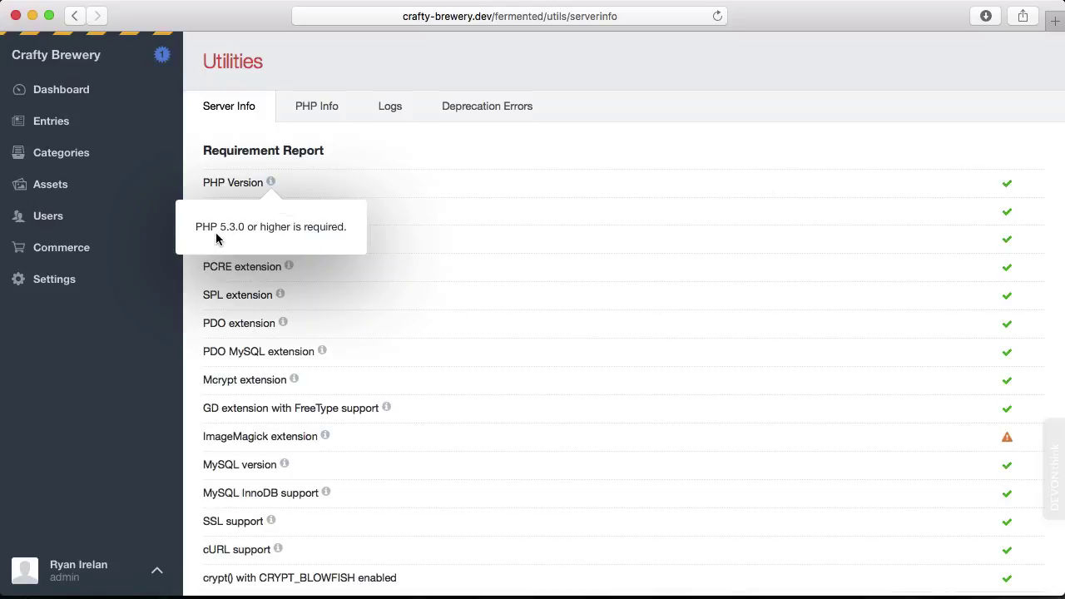
Search the PHP Info page for 'PHP Version' to find the installed version, 5.5.38.
click(336, 182)
click(327, 115)
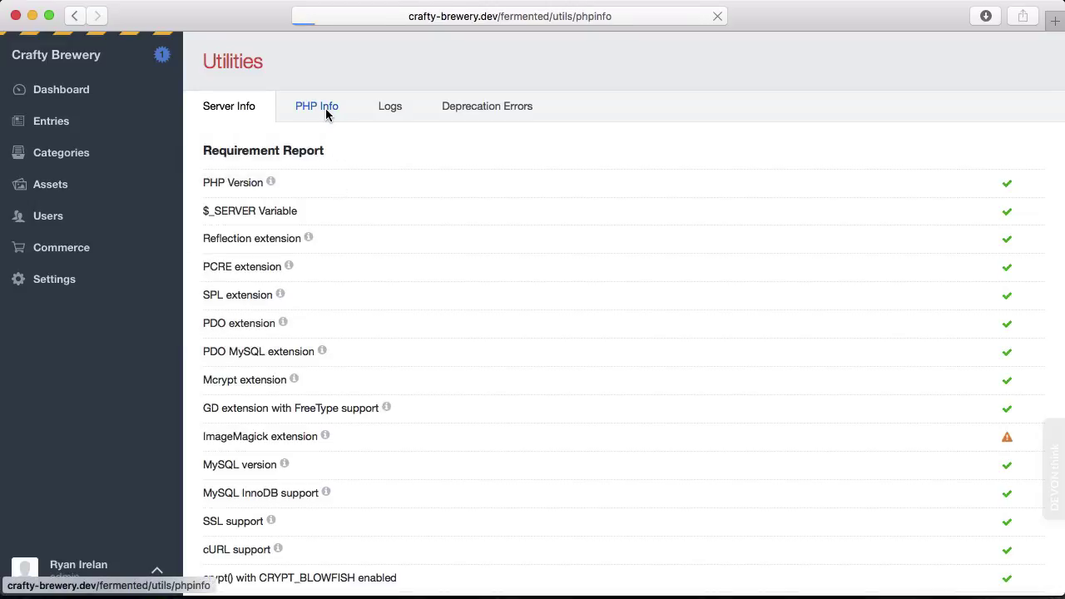
key(super+f)
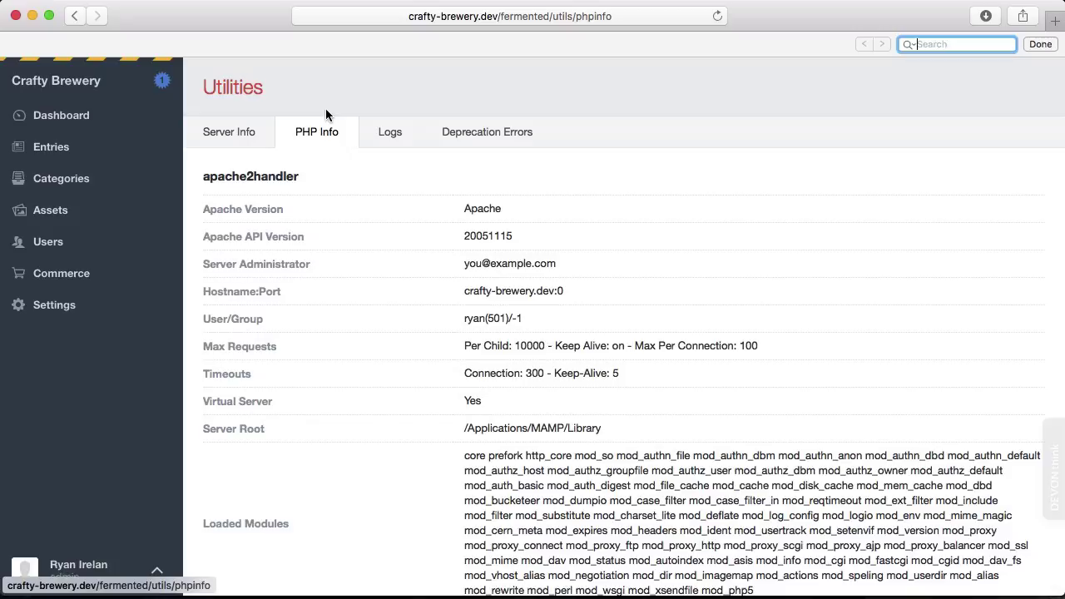
text(PHP Version)
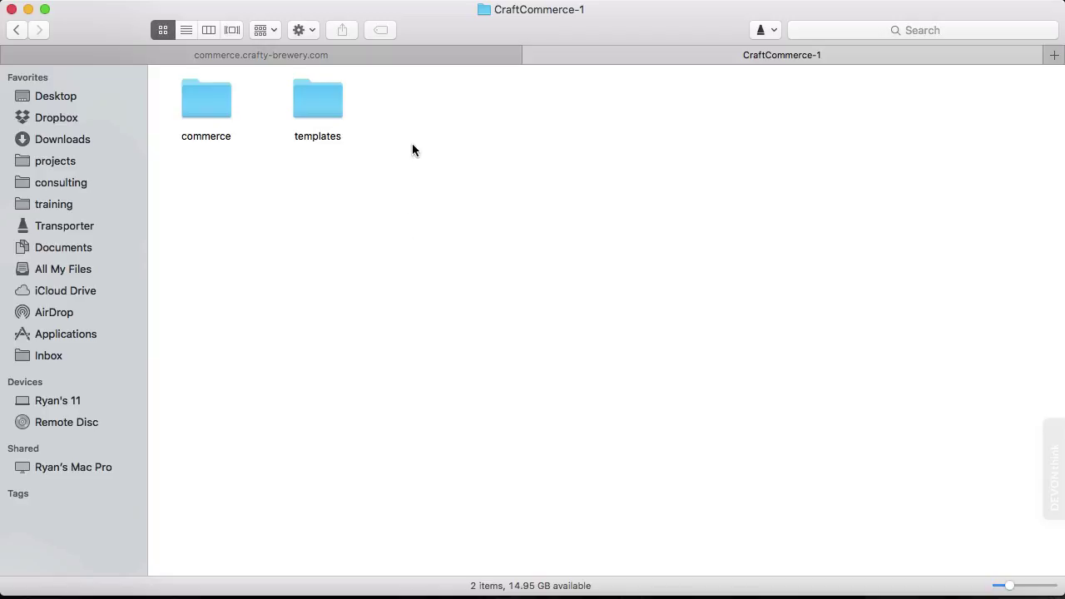
click(209, 98)
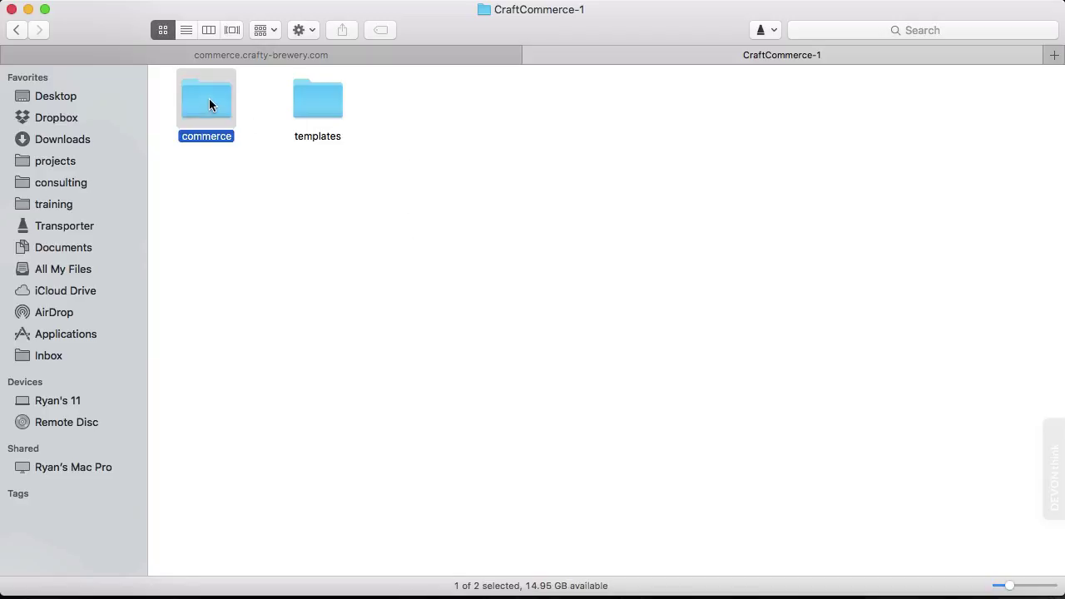
click(312, 109)
click(294, 196)
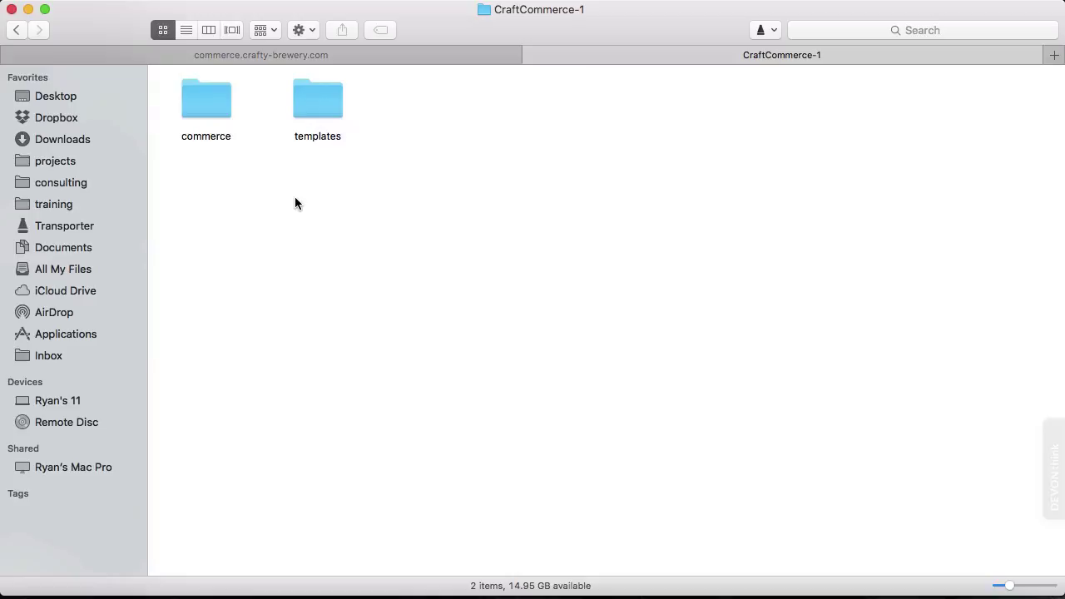
click(217, 112)
click(305, 108)
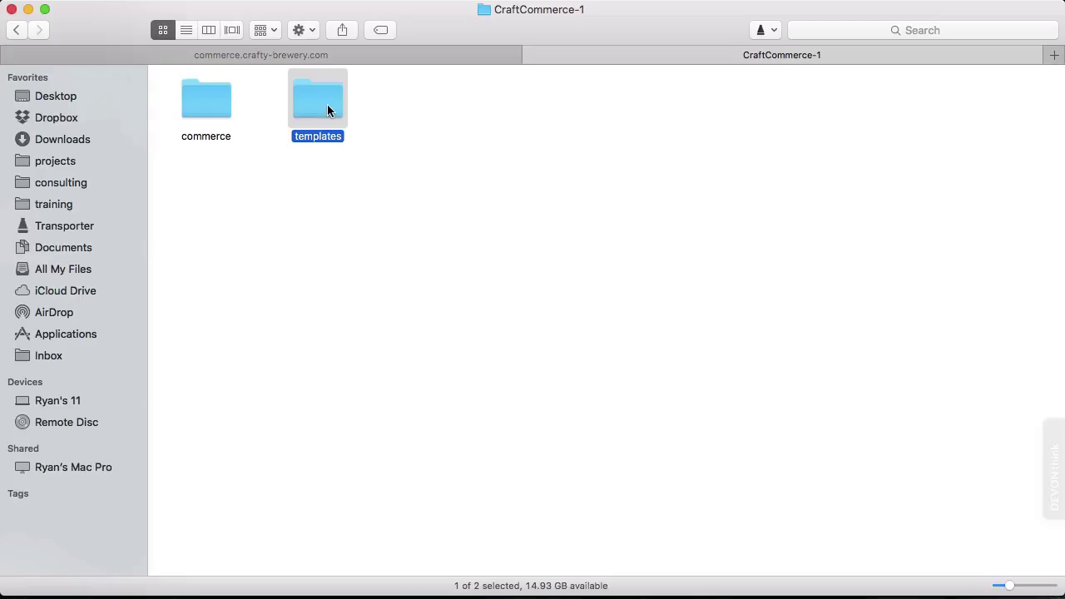
Compare the plugin's templates folder with the site's craft/templates, which already holds a commerce folder.
double_click(327, 105)
click(223, 105)
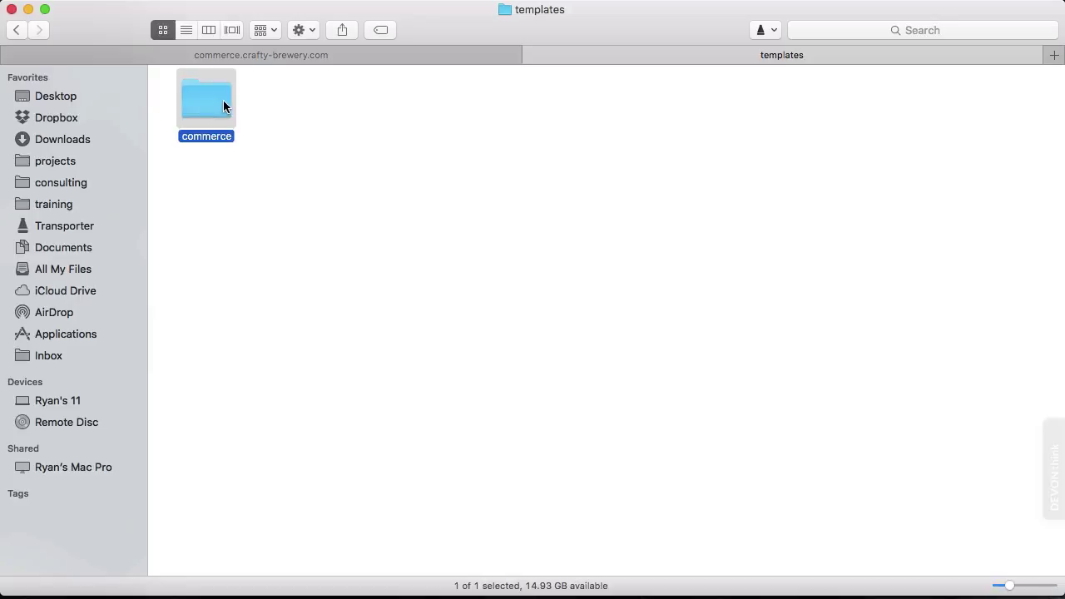
click(232, 56)
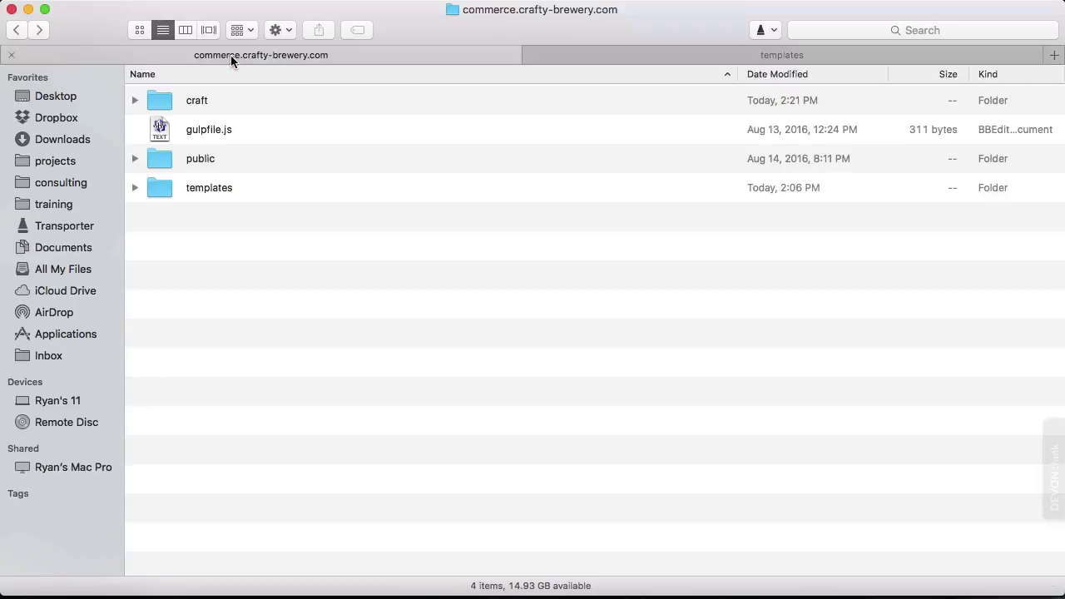
double_click(160, 100)
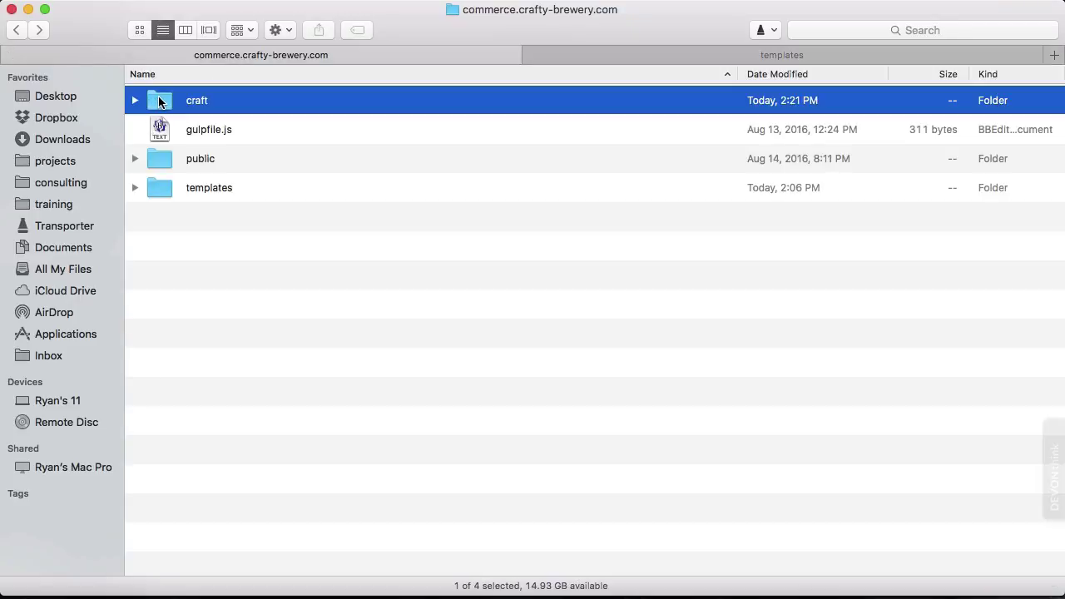
double_click(149, 156)
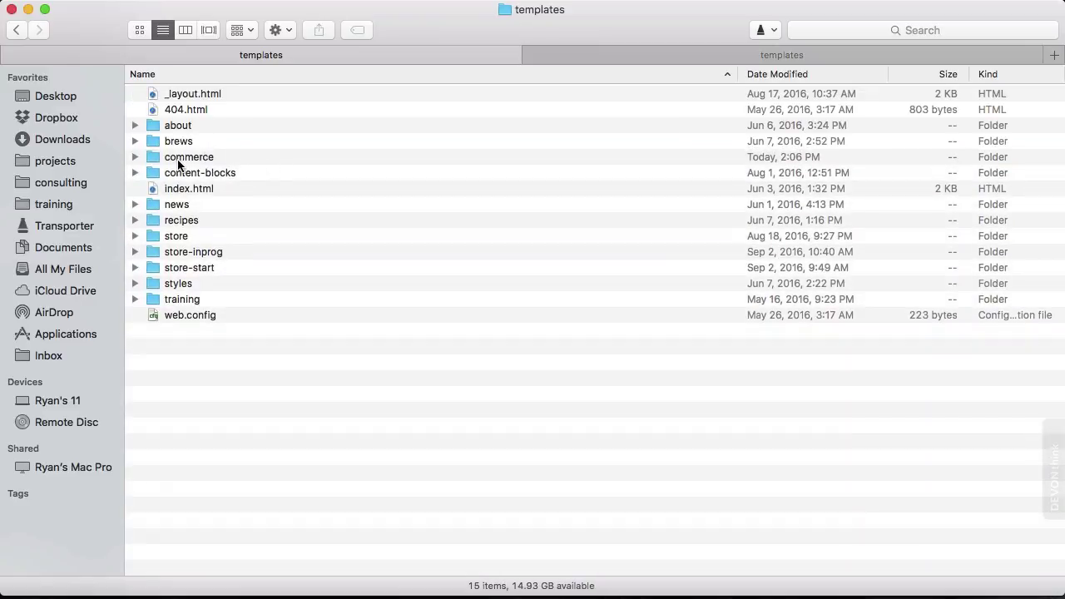
click(134, 158)
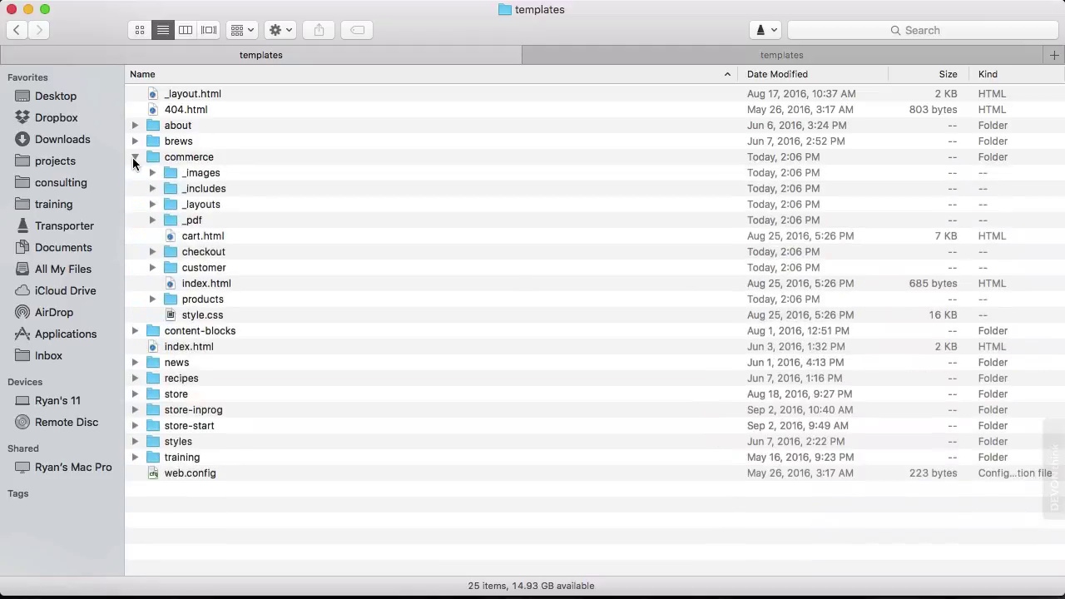
click(134, 157)
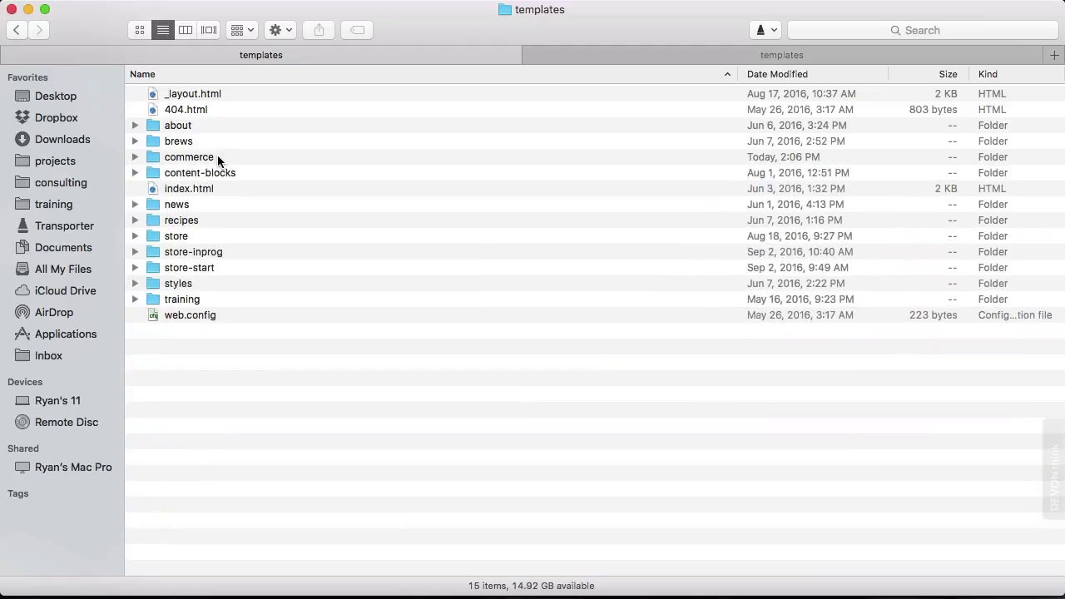
click(665, 53)
Look inside, then select, the commerce folder in the CraftCommerce-1 download for copying.
click(17, 30)
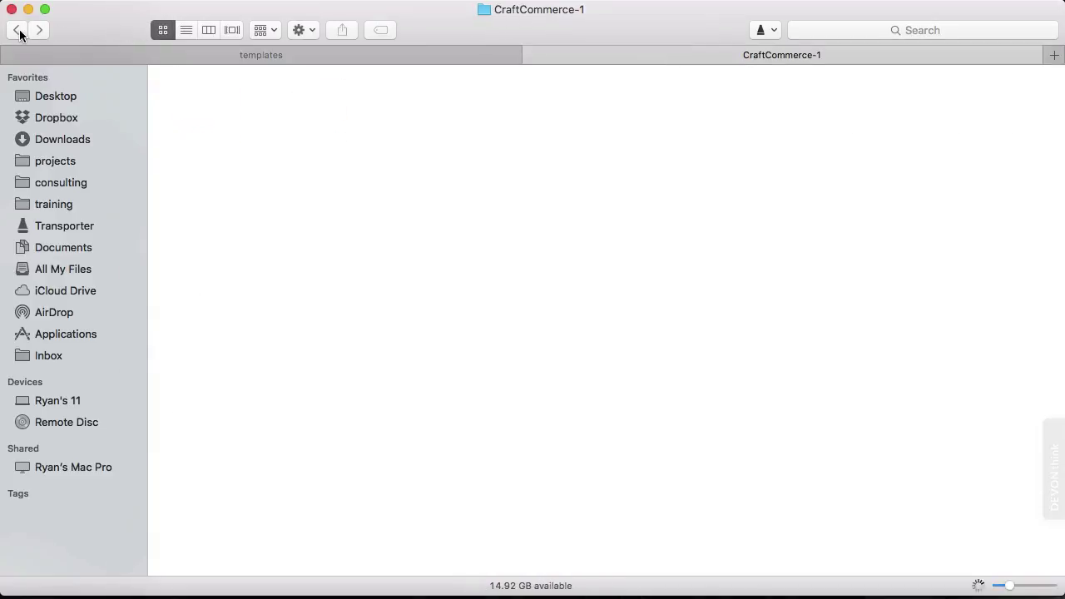
click(203, 108)
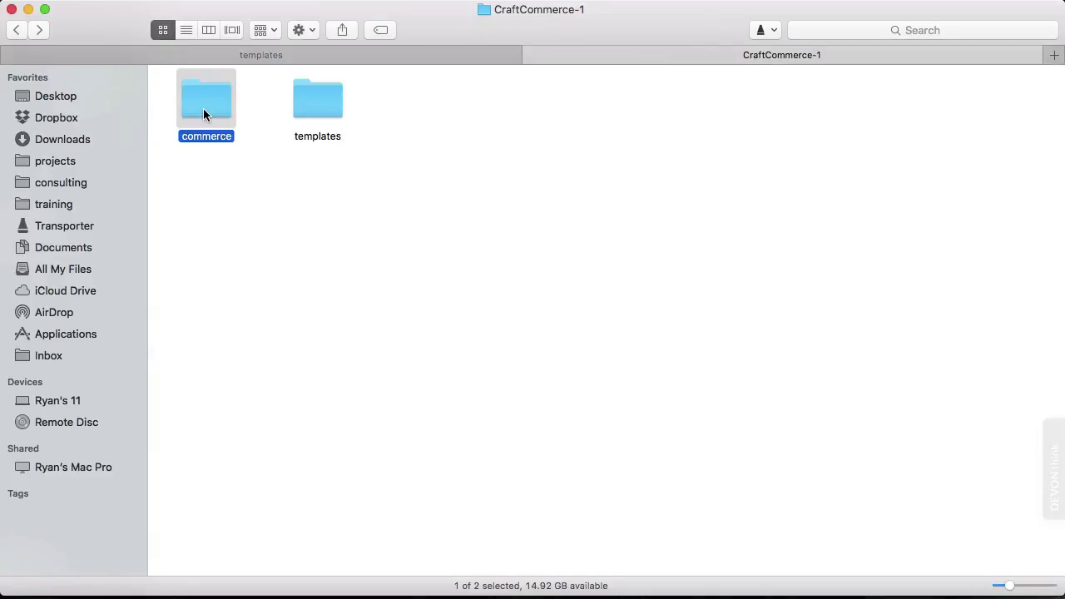
double_click(203, 108)
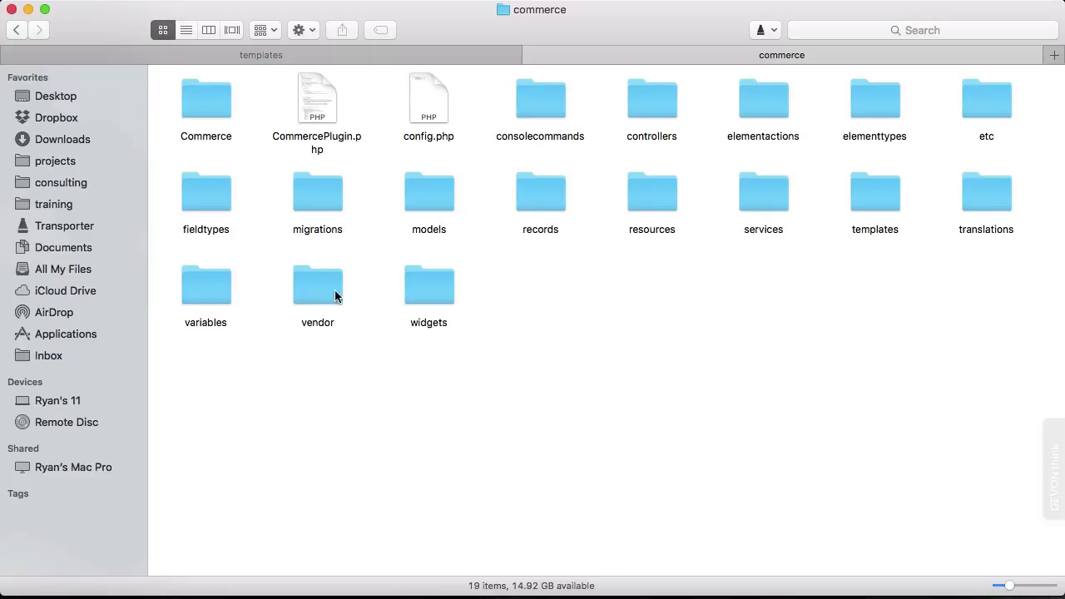
click(17, 32)
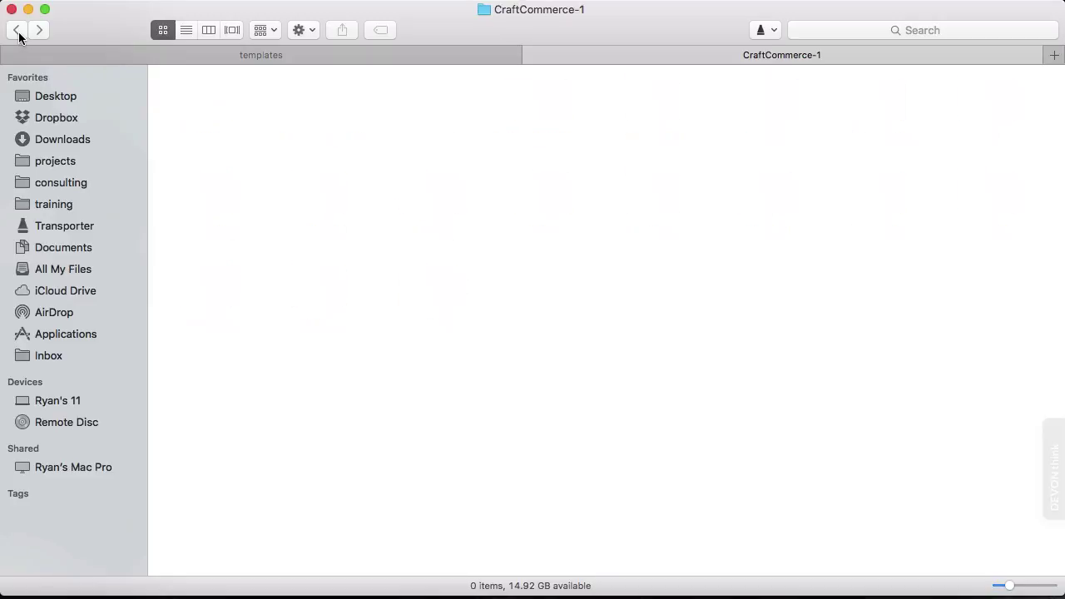
click(218, 100)
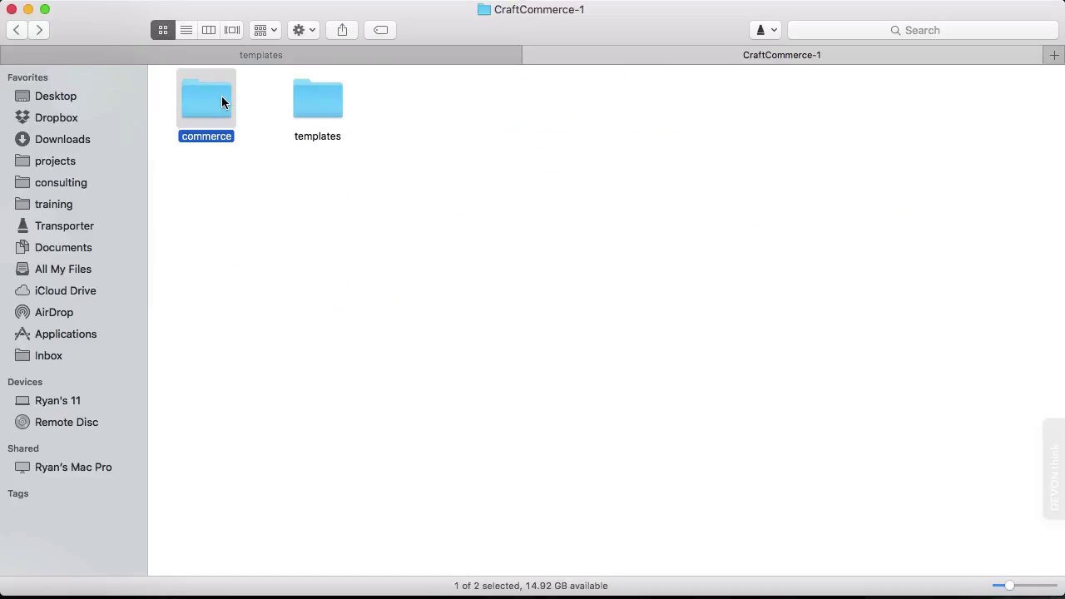
Paste the commerce folder into the site's craft/plugins folder.
click(257, 56)
click(26, 31)
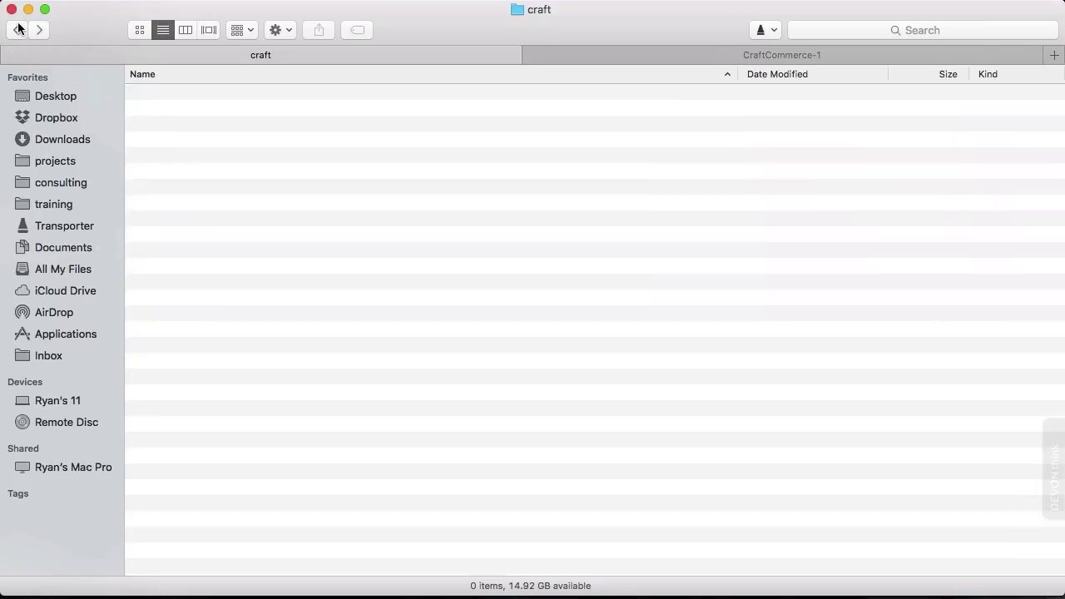
click(135, 157)
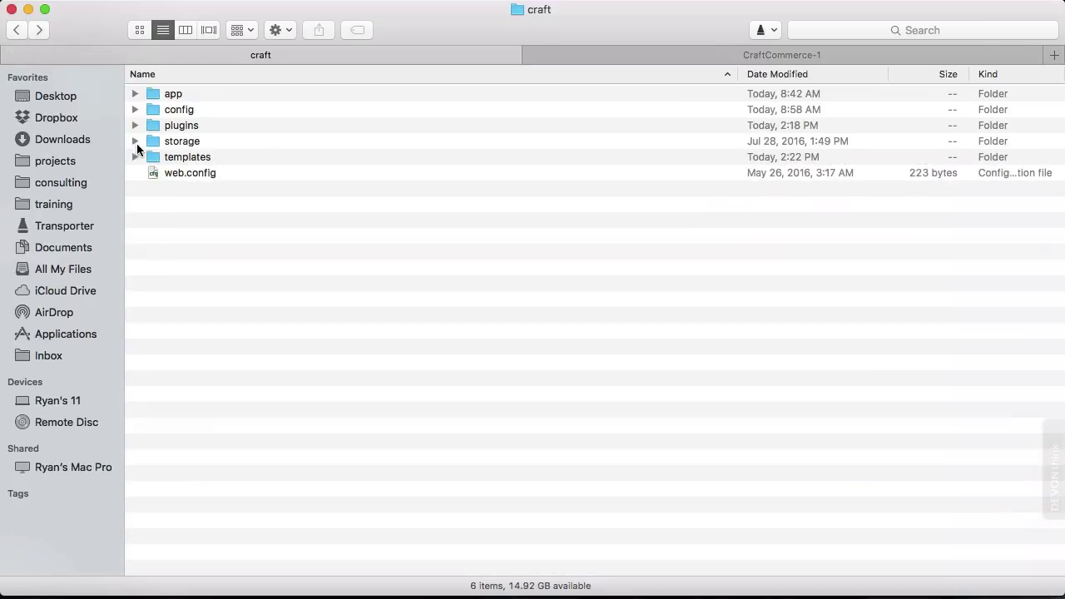
double_click(154, 126)
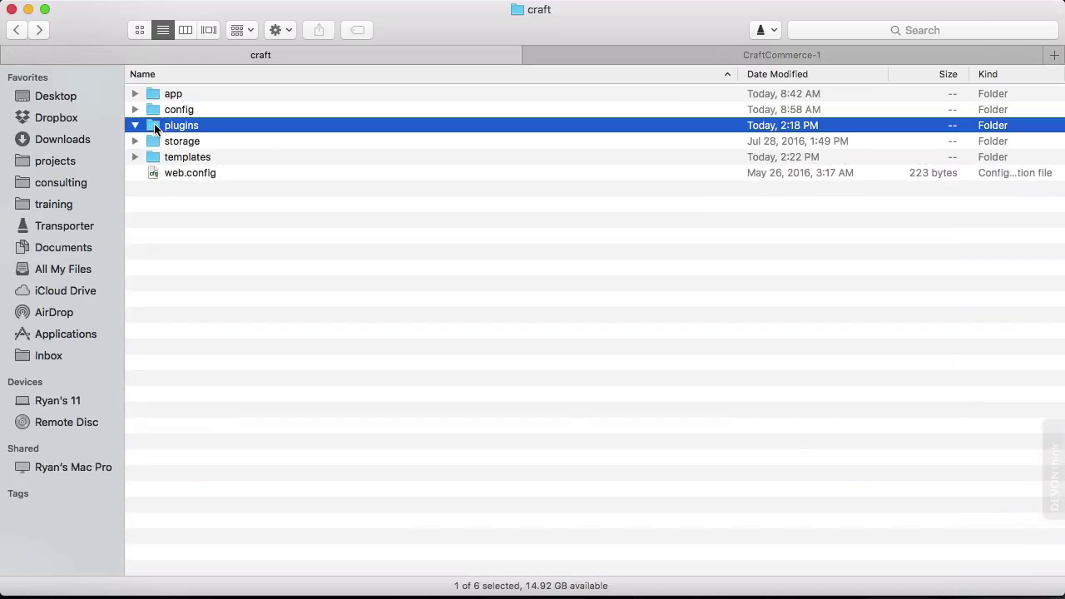
key(super+v)
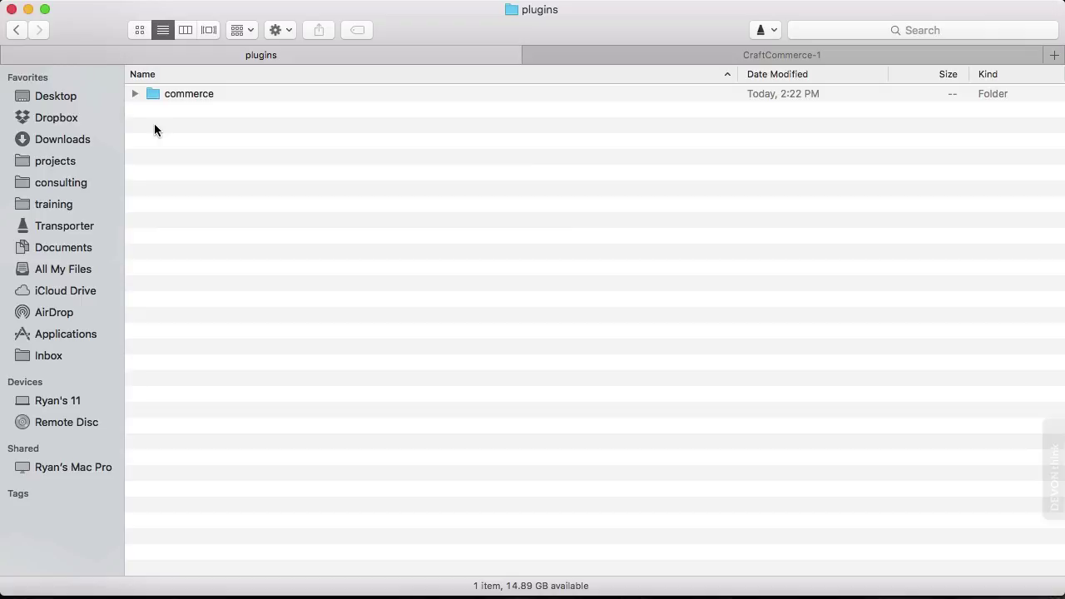
Install Commerce 1.1.1217 from Settings > Plugins and view its Orders page showing $0.00 revenue.
key(super+Tab)
click(61, 248)
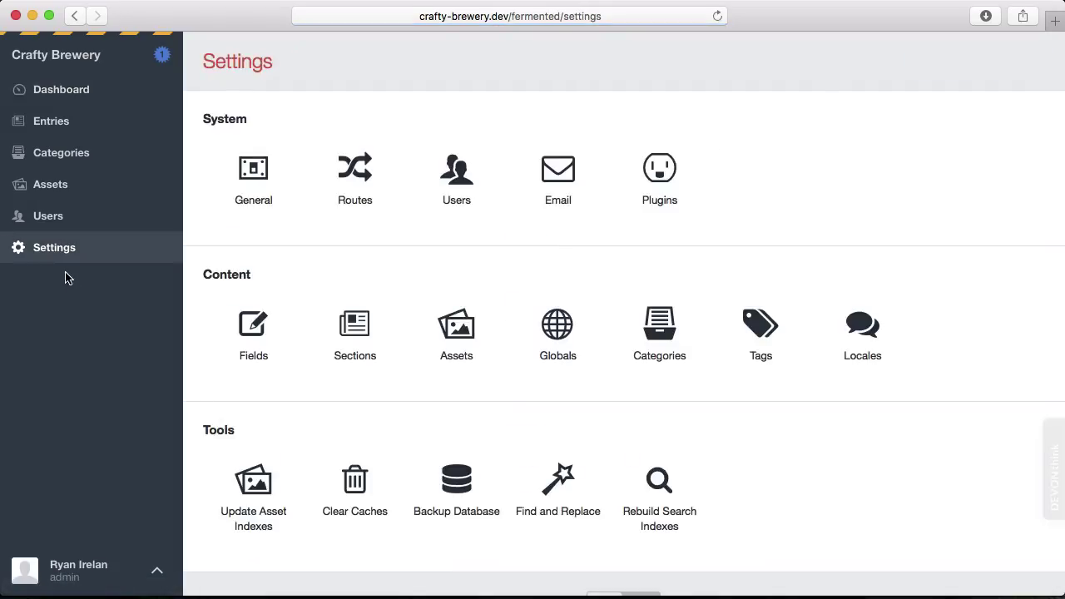
click(652, 168)
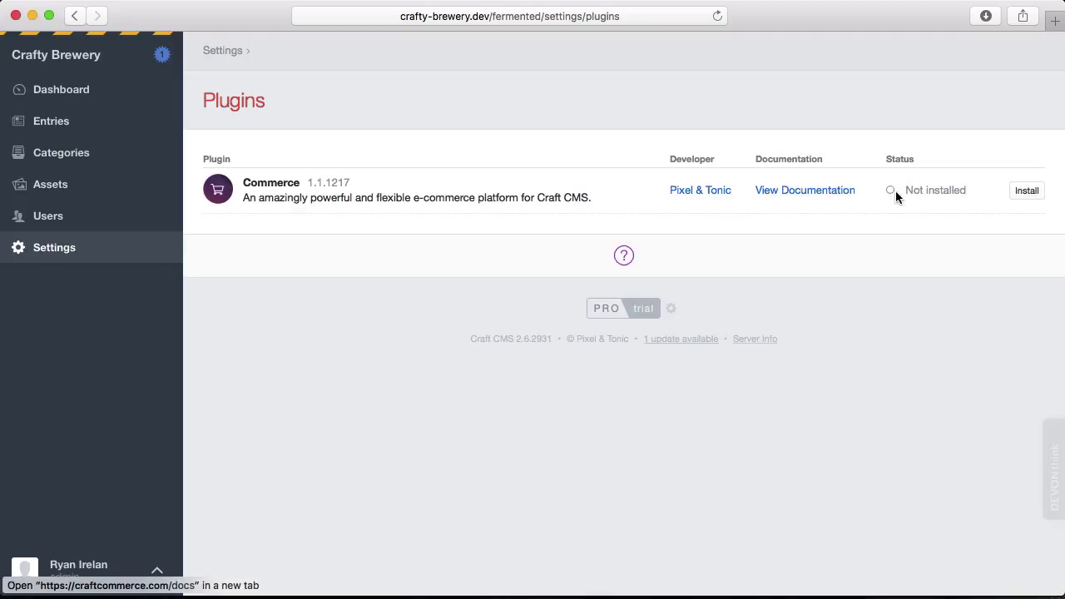
click(1030, 191)
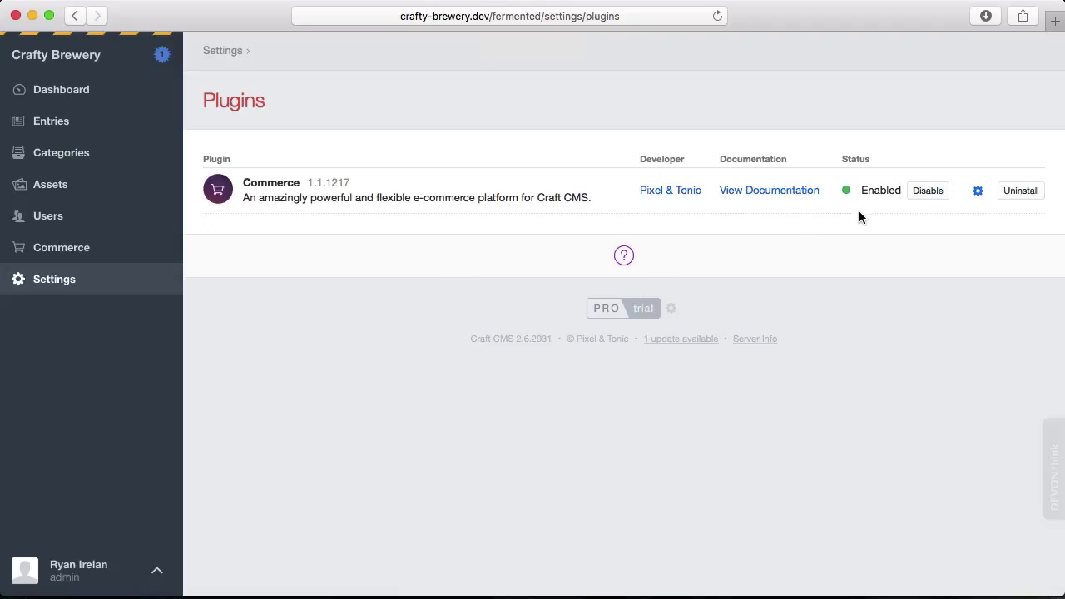
click(67, 253)
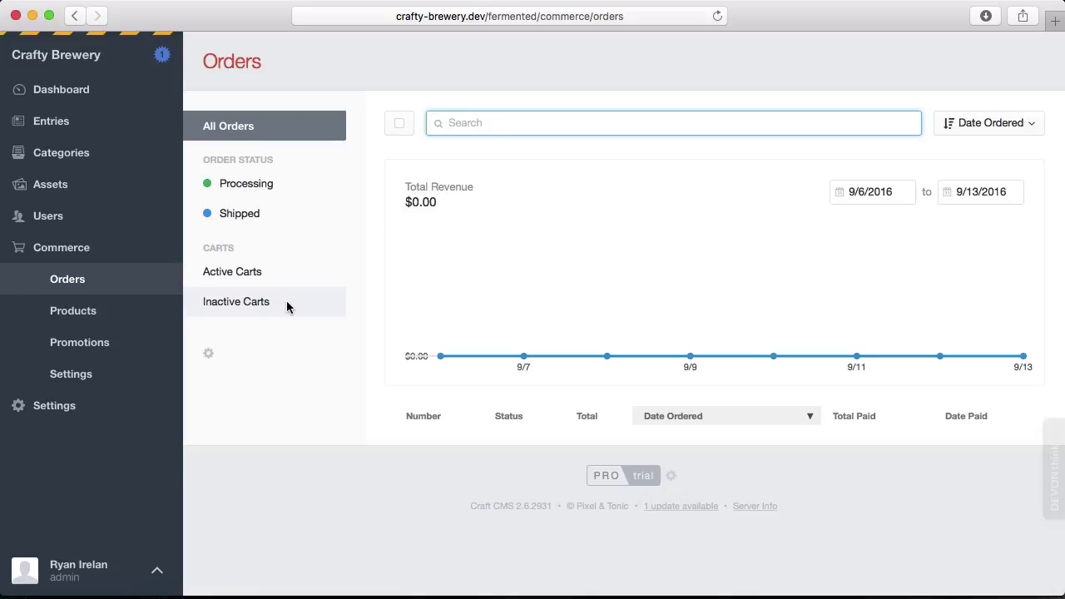
In a new window, load crafty-brewery.dev/commerce, open Products, and add the Parka with Stripes on Back to the cart.
key(super+n)
text(craft-)
key(BackSpace)
text(y-)
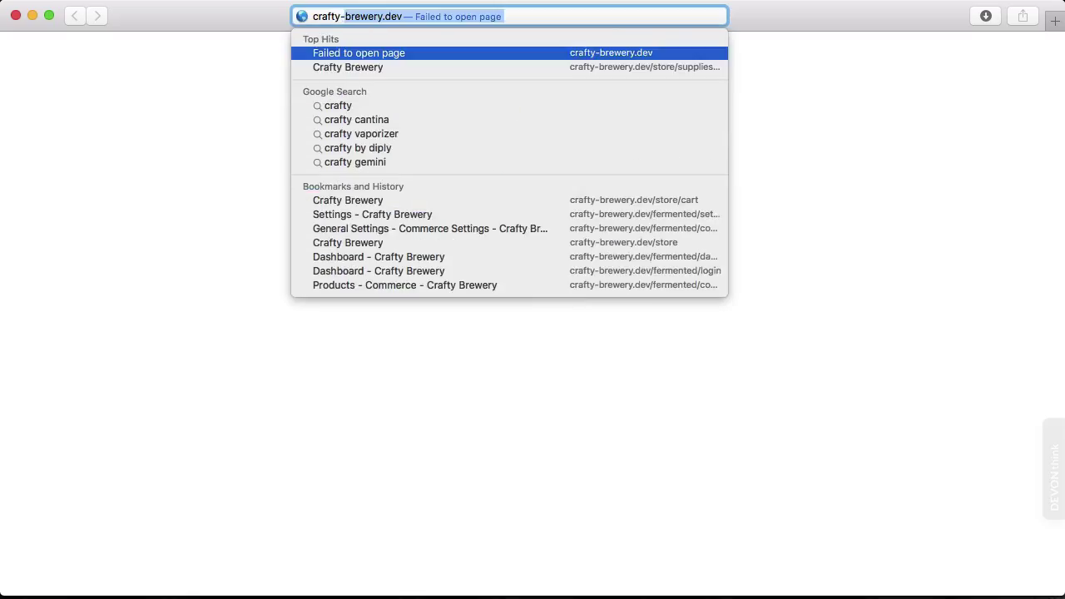
text(brewery.dev/commerce)
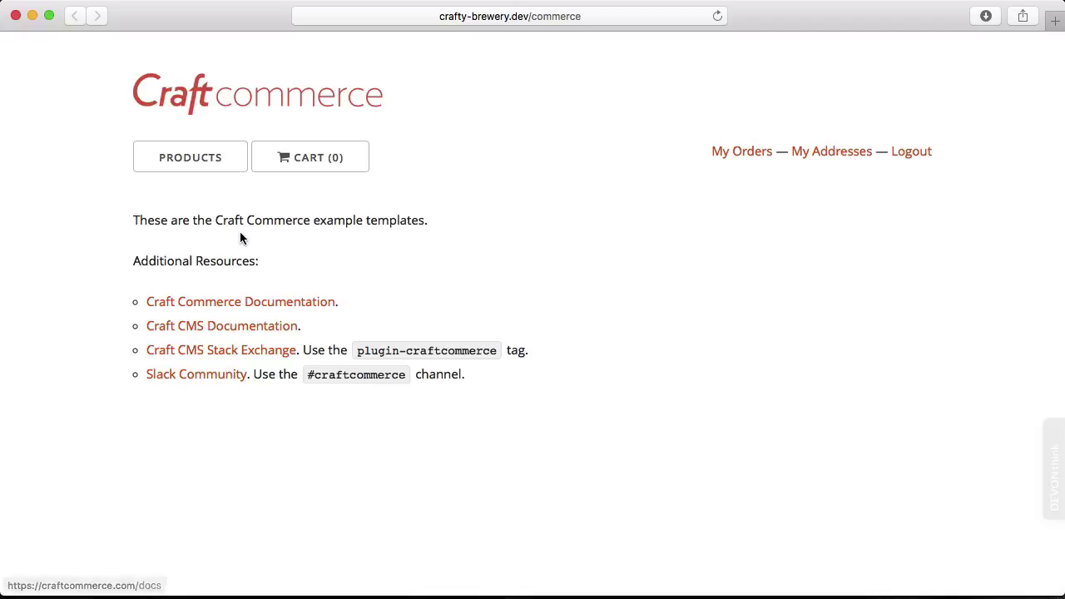
click(215, 163)
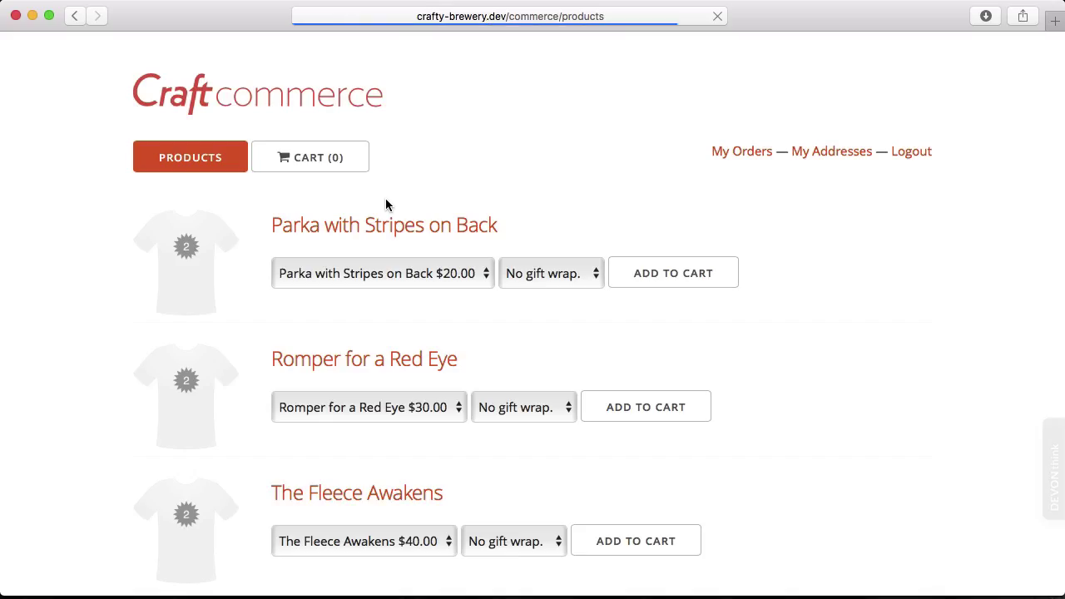
click(648, 274)
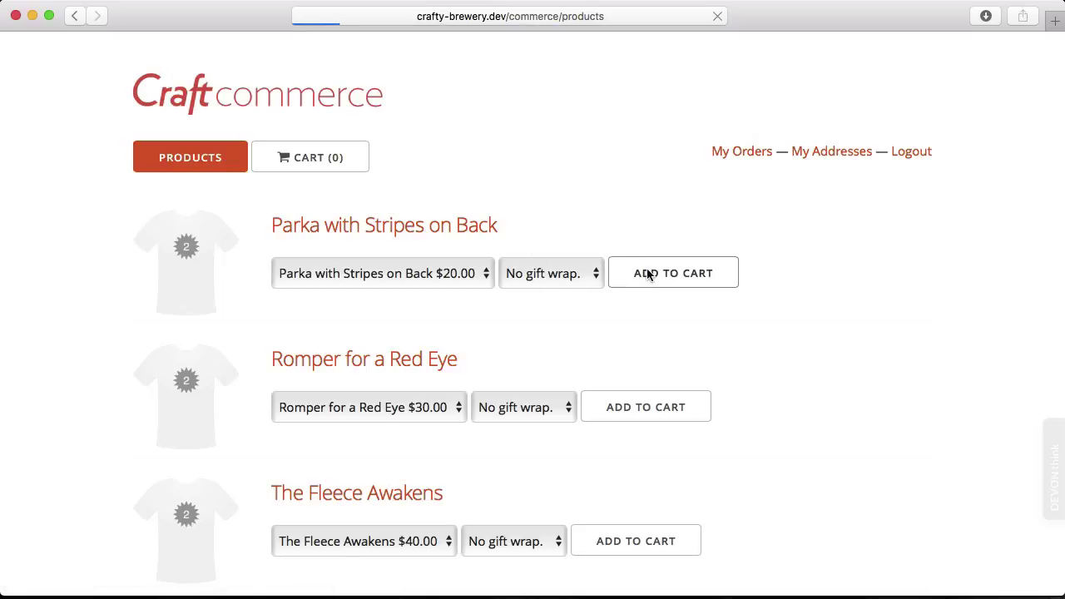